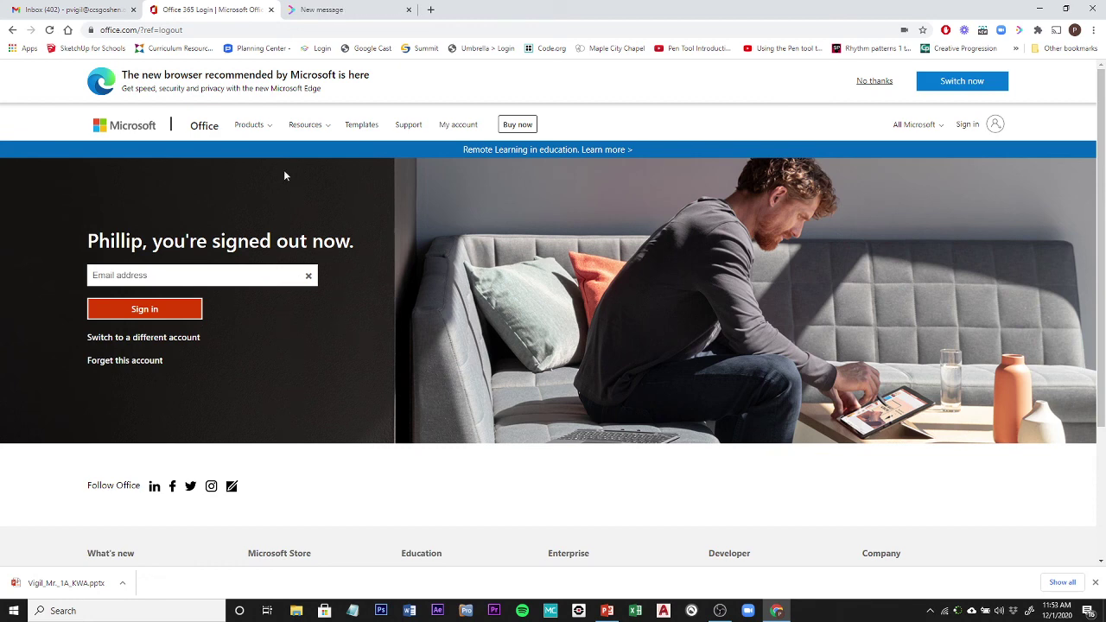
Close the unneeded 'New message' tab, keeping the signed-out Office page in view.
click(408, 10)
mouse_move(598, 617)
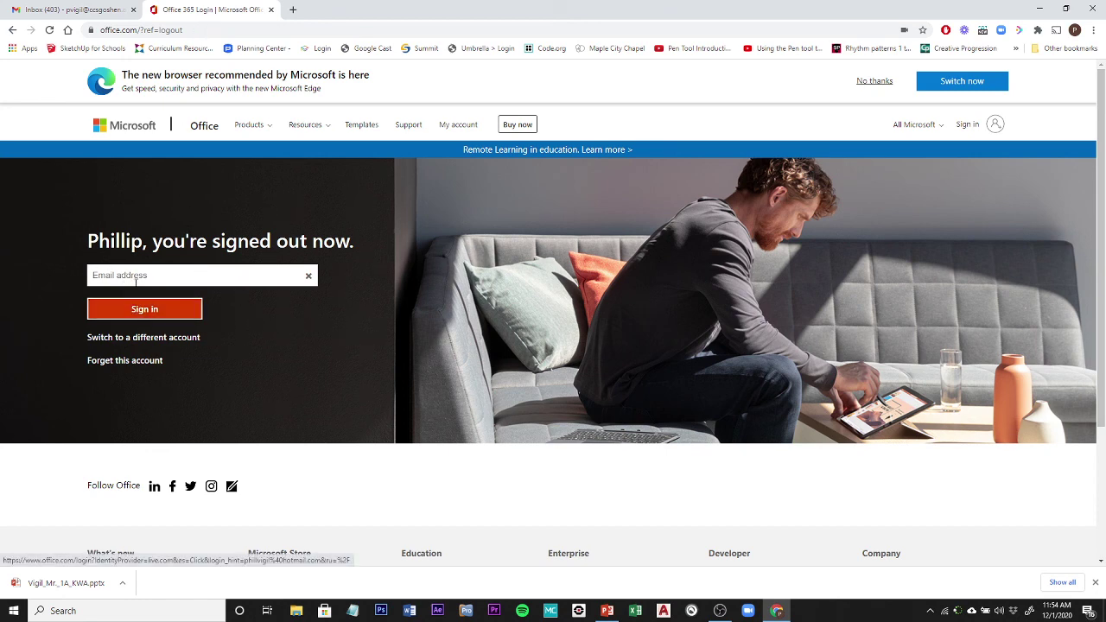
click(136, 314)
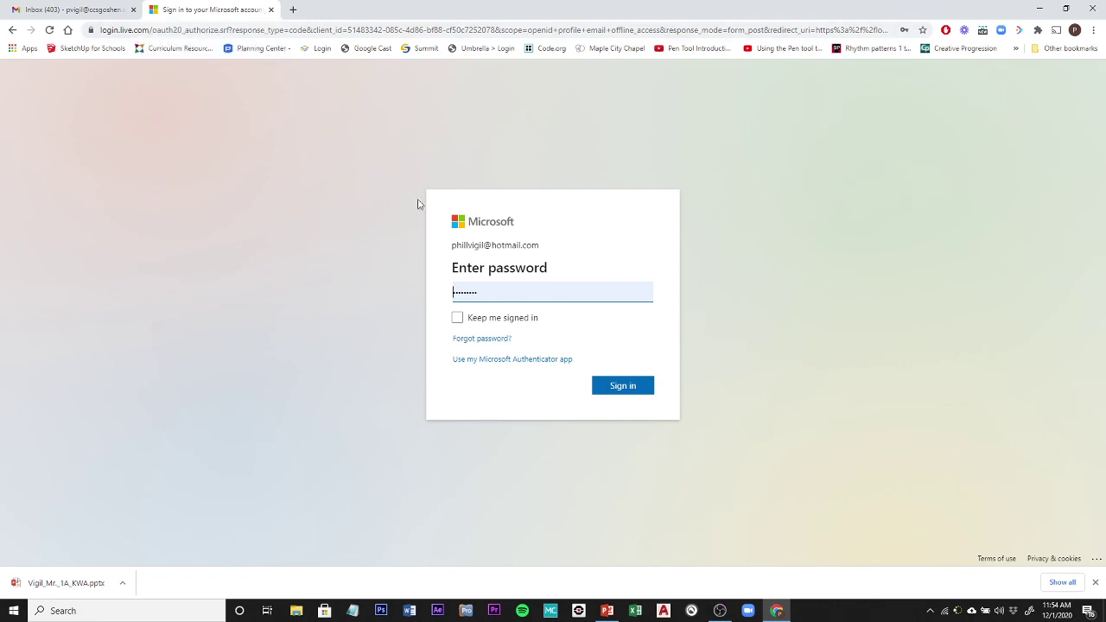
double_click(466, 244)
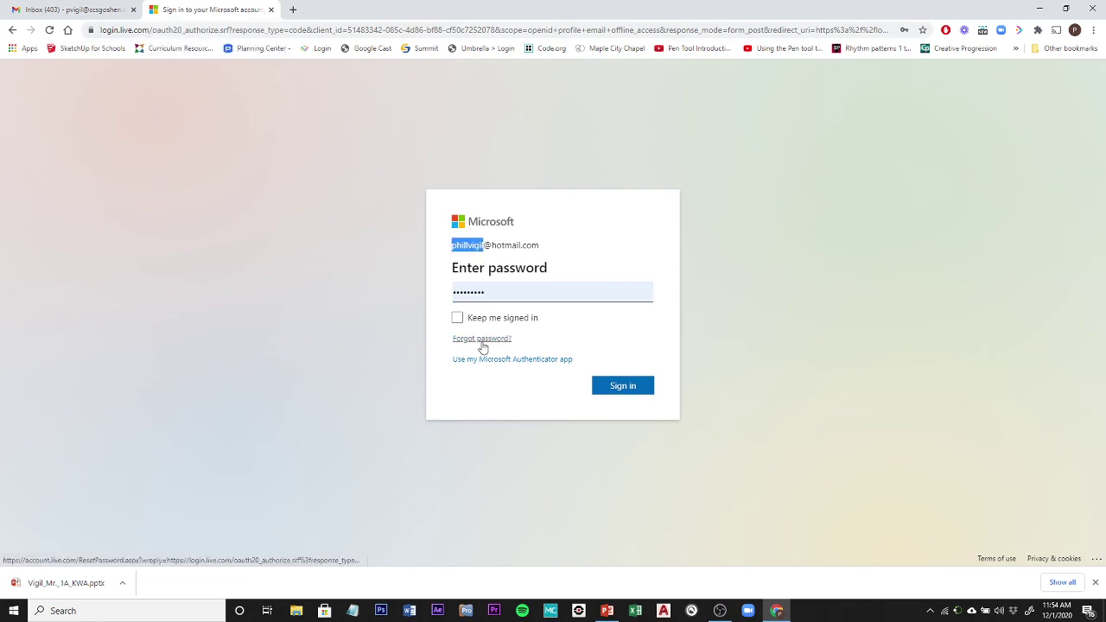
click(12, 29)
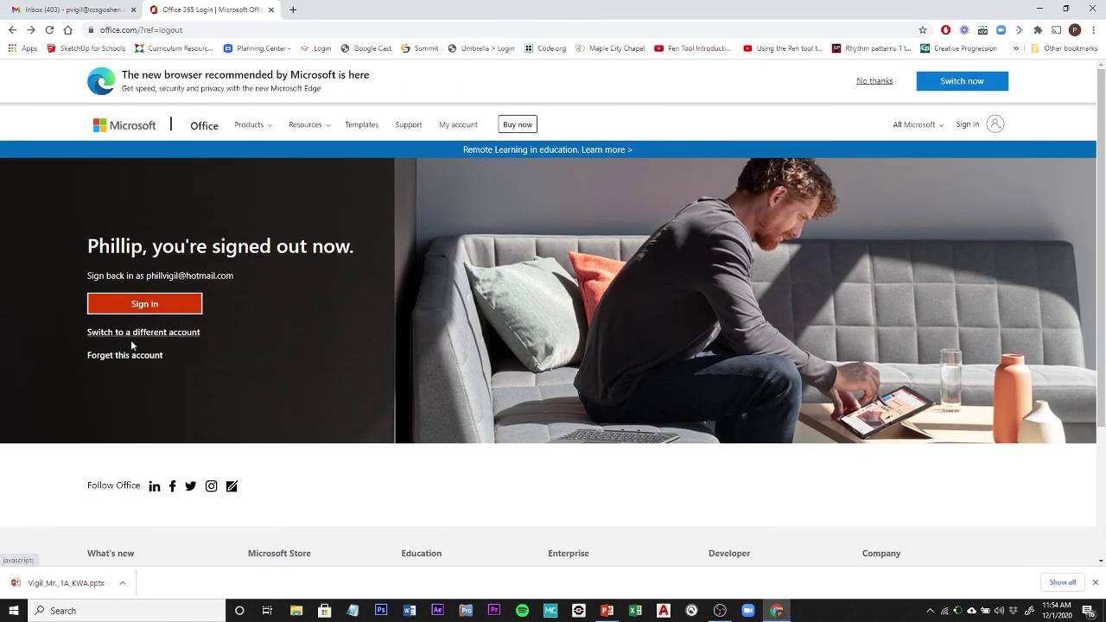
Switch to a different account and enter the school e-mail address in the sign-in field.
click(134, 334)
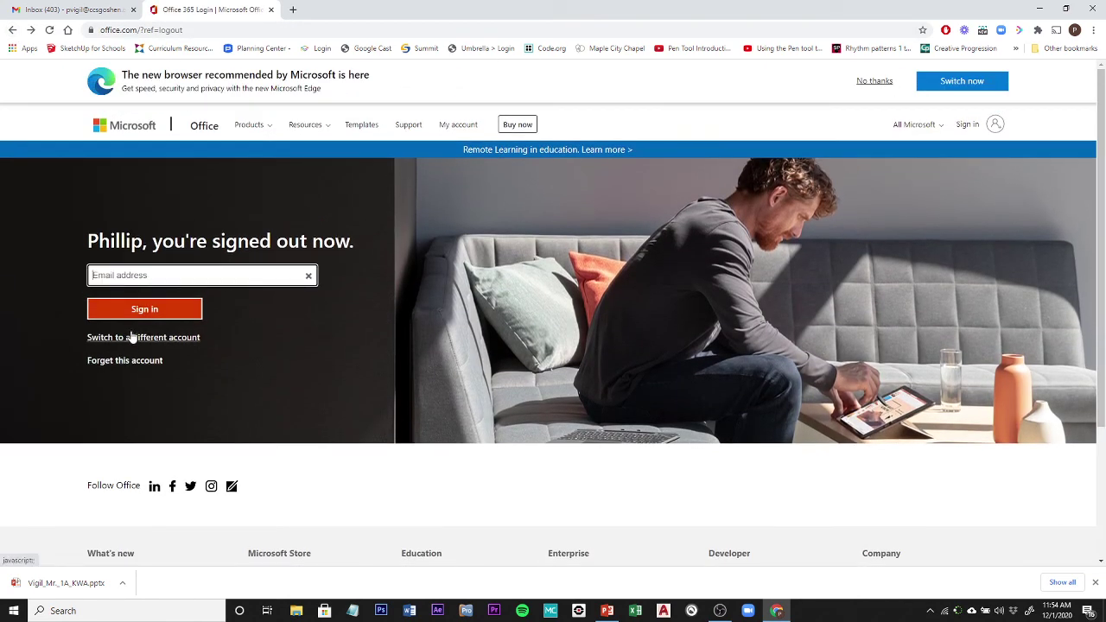
click(141, 277)
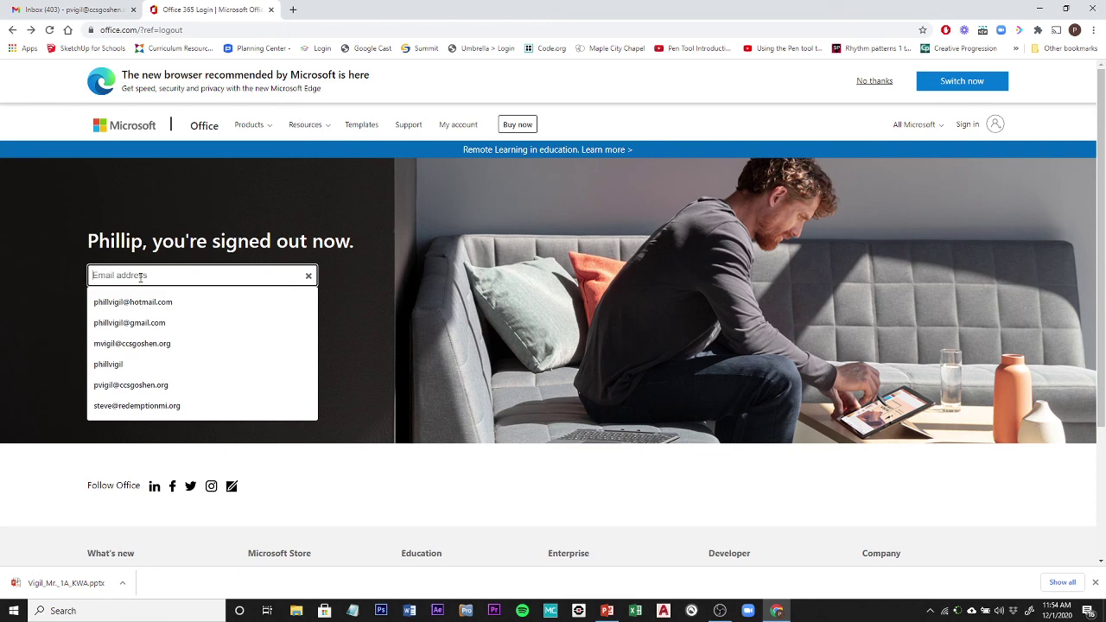
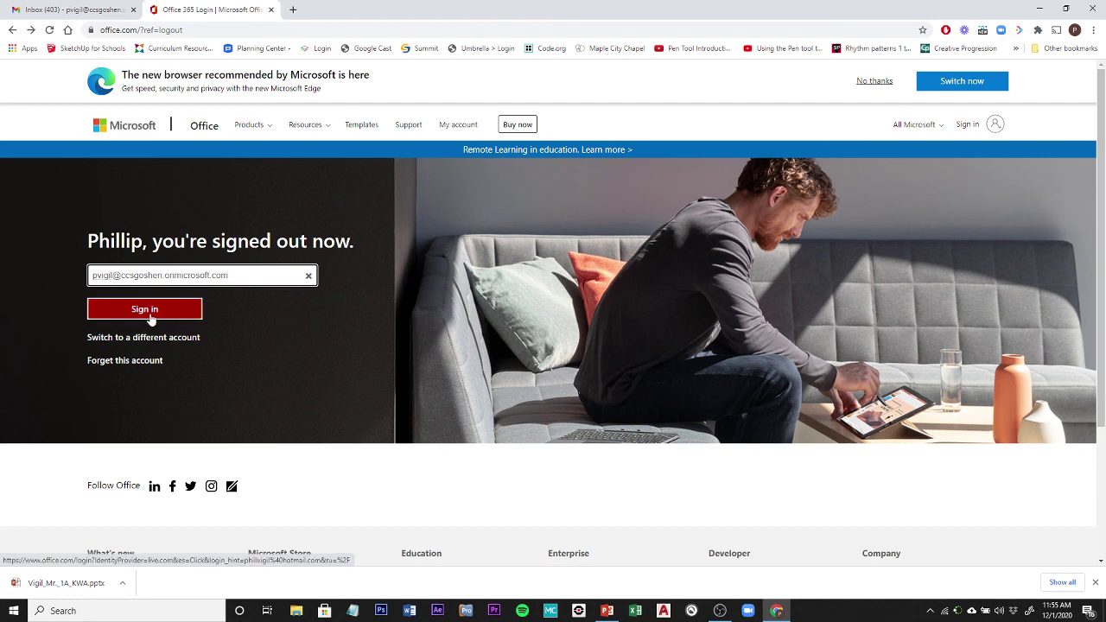
Sign in with the school account to reach the Office 365 home page.
click(145, 309)
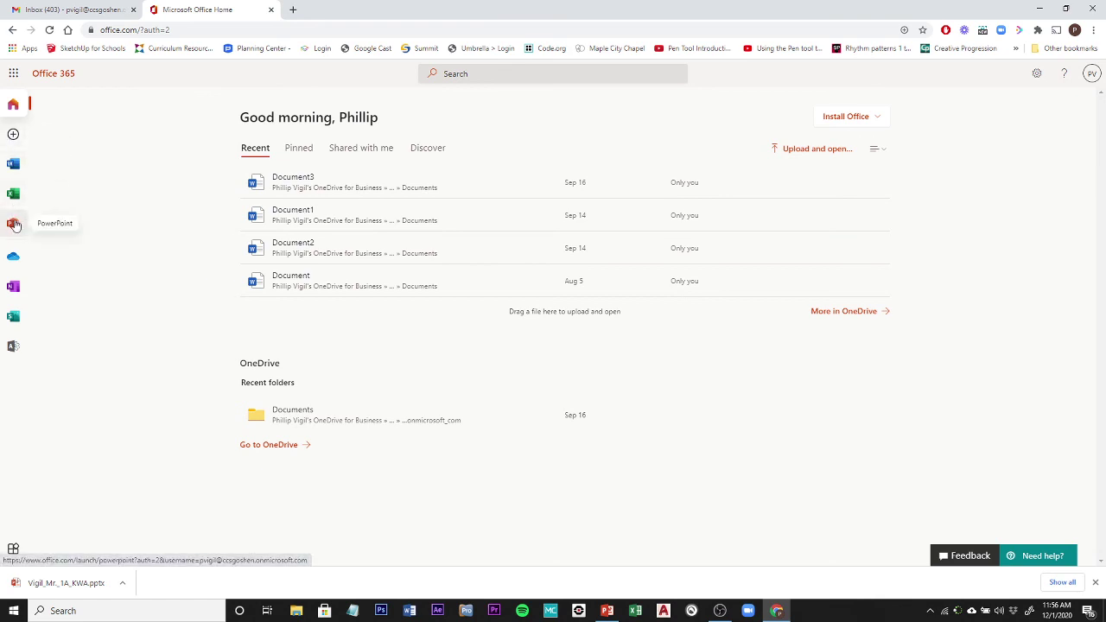
Open the PowerPoint start page and search Office for the Facet theme.
click(12, 225)
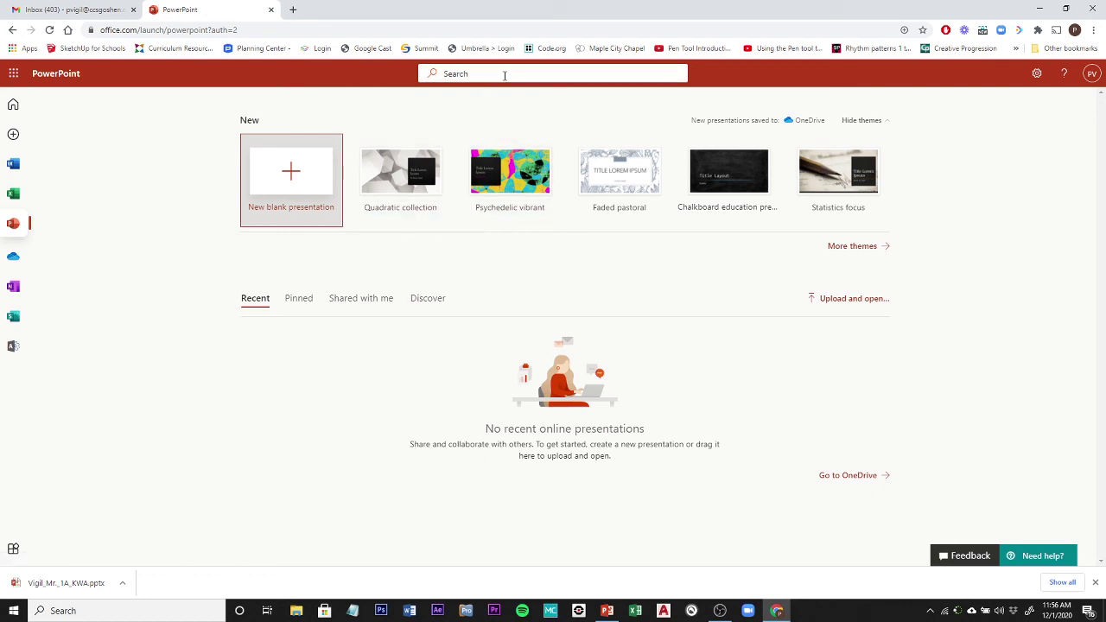
click(504, 75)
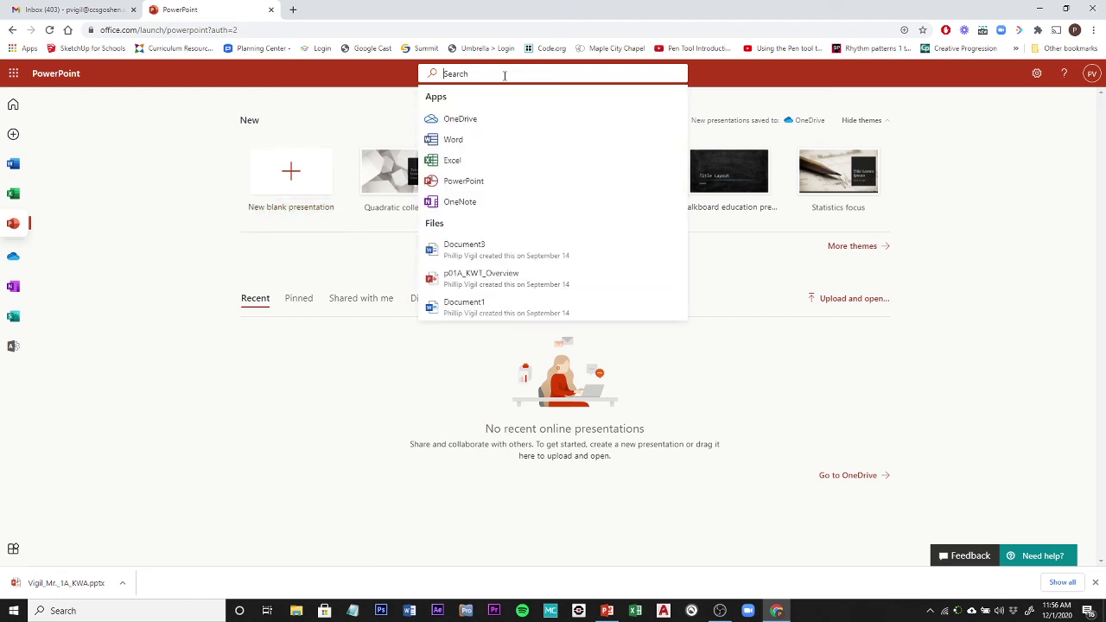
text(Facet)
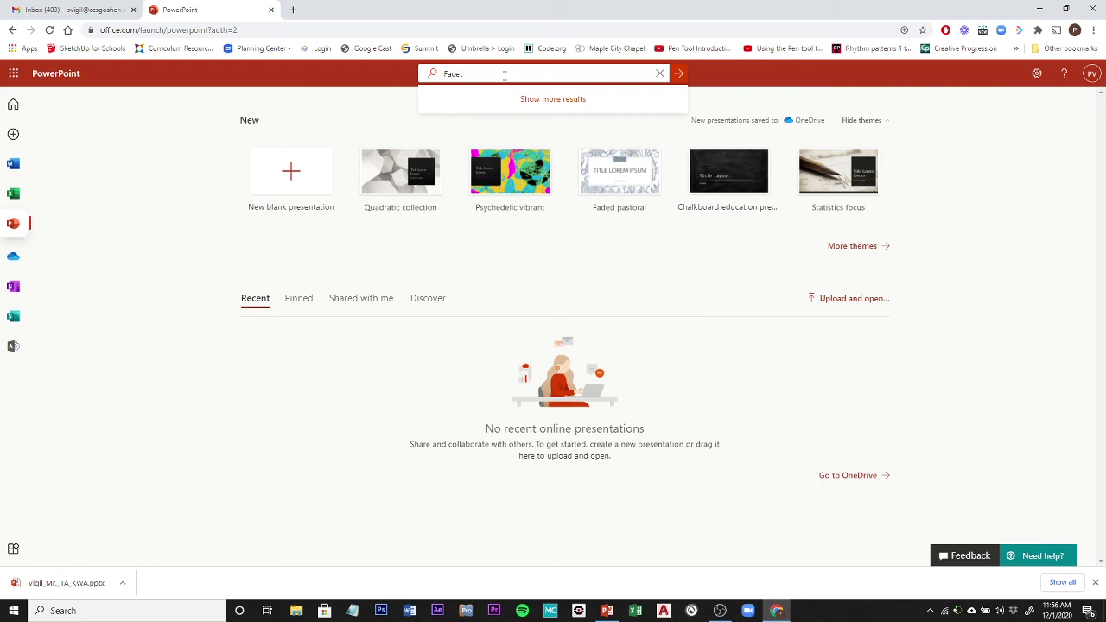
key(Return)
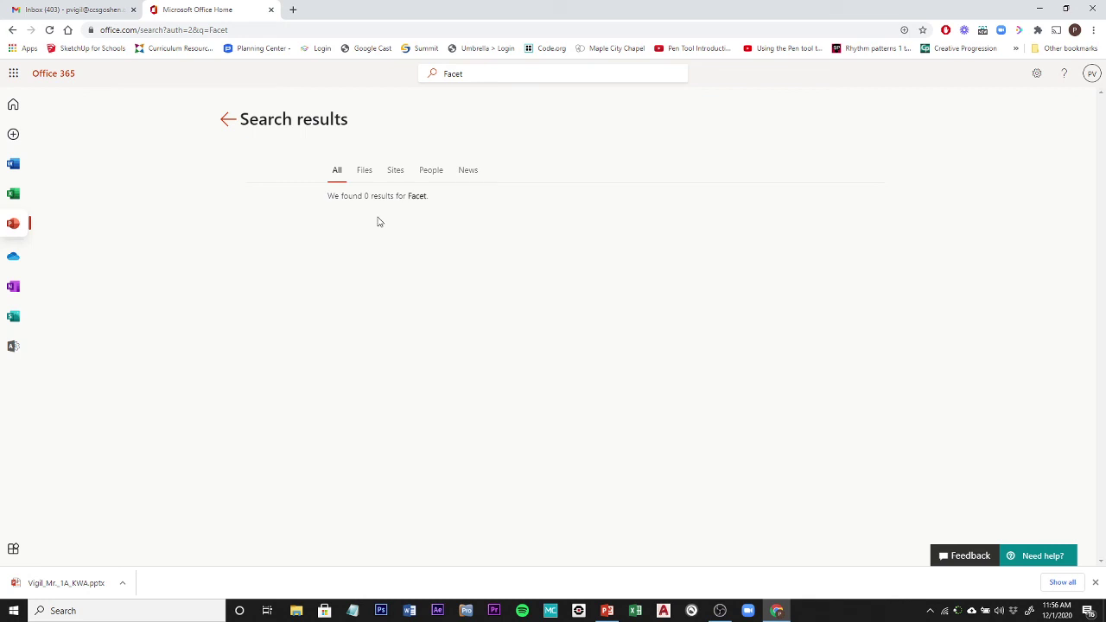
Show the full theme gallery and search for 'Facet' again.
click(227, 119)
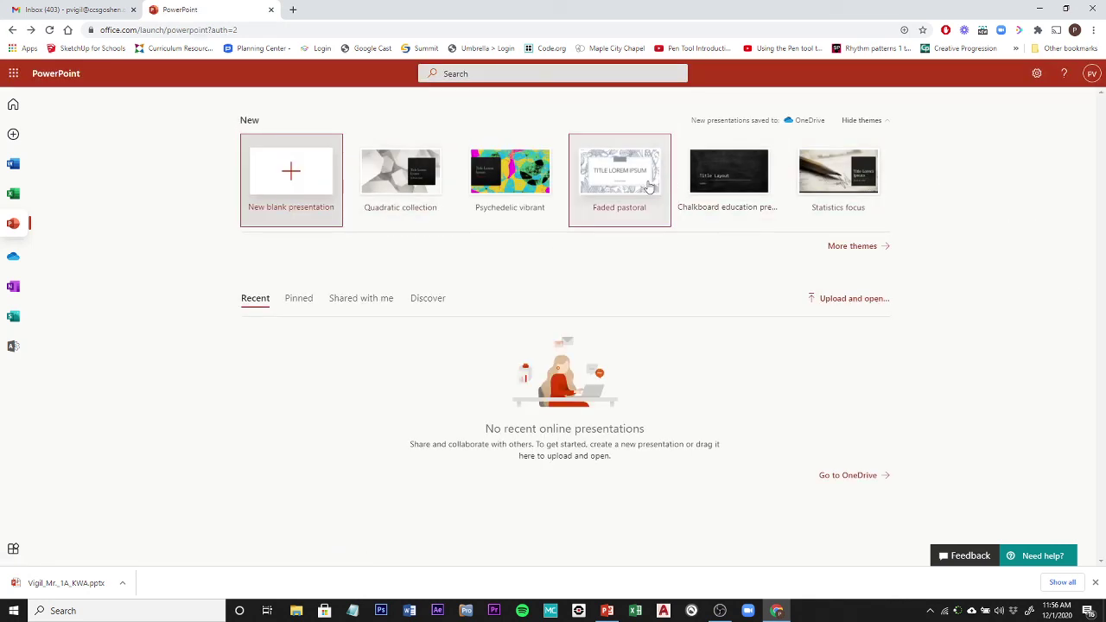
click(872, 253)
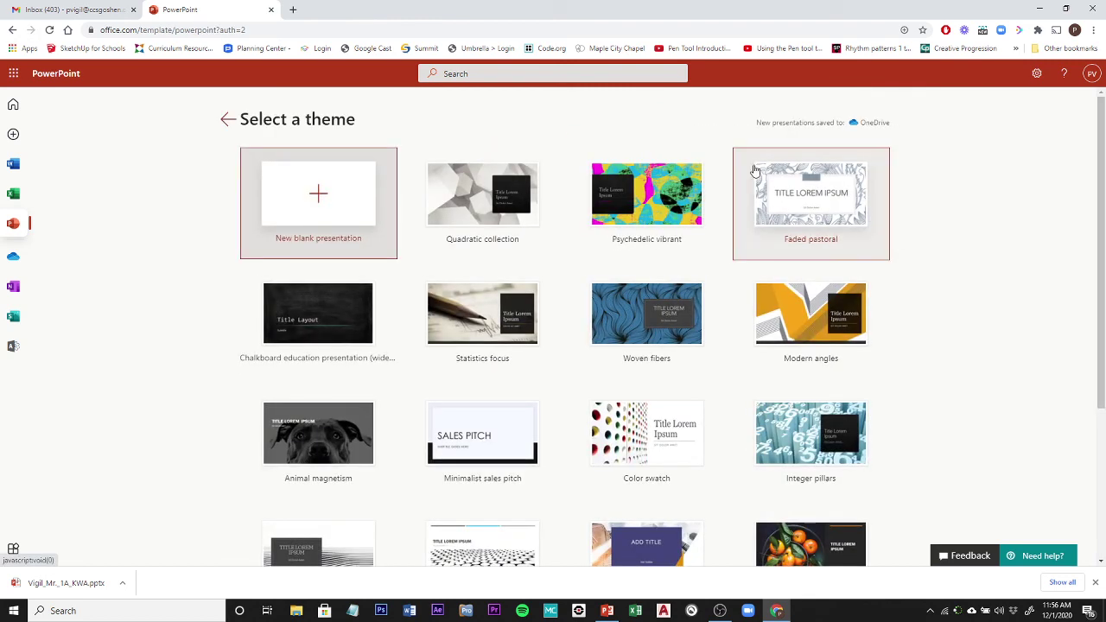
click(525, 76)
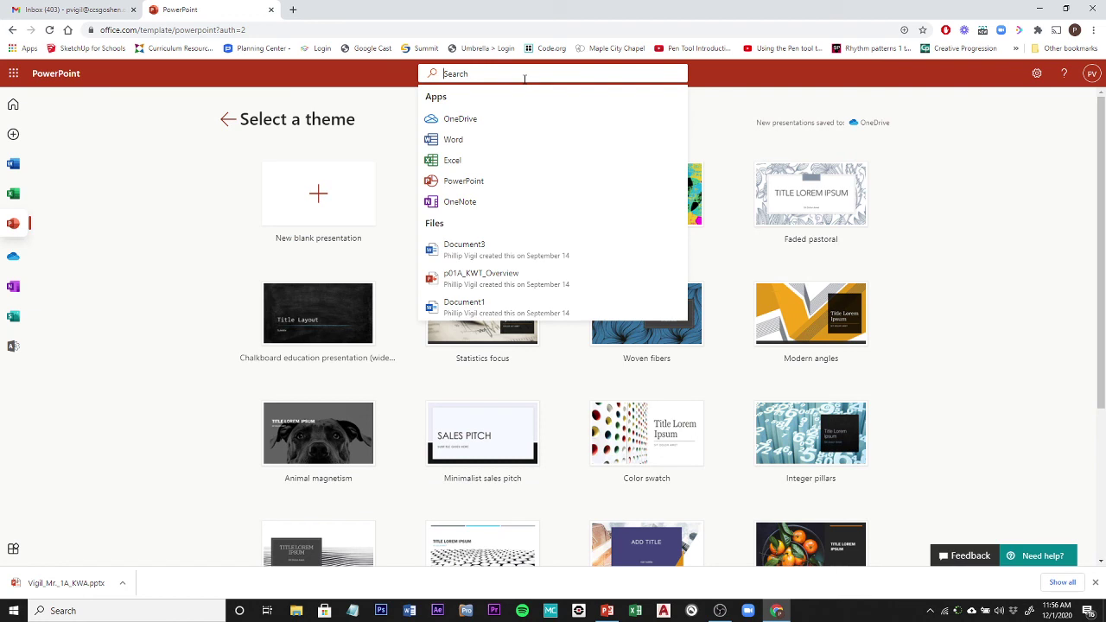
text(Facet)
key(Return)
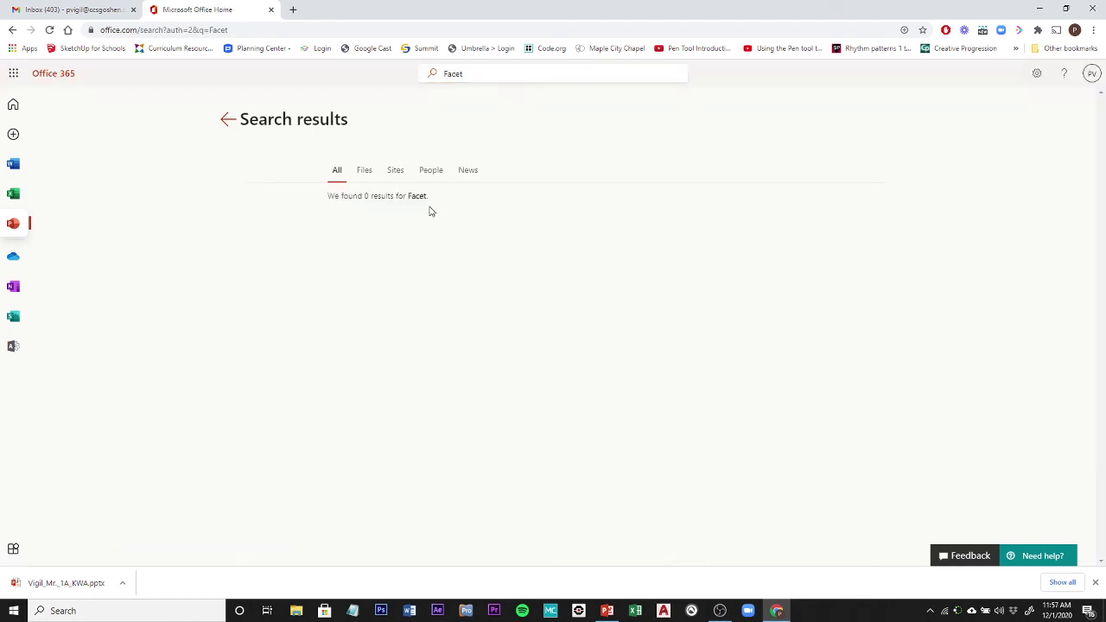
Go to the full Office templates site via 'Explore all templates and themes'.
click(228, 121)
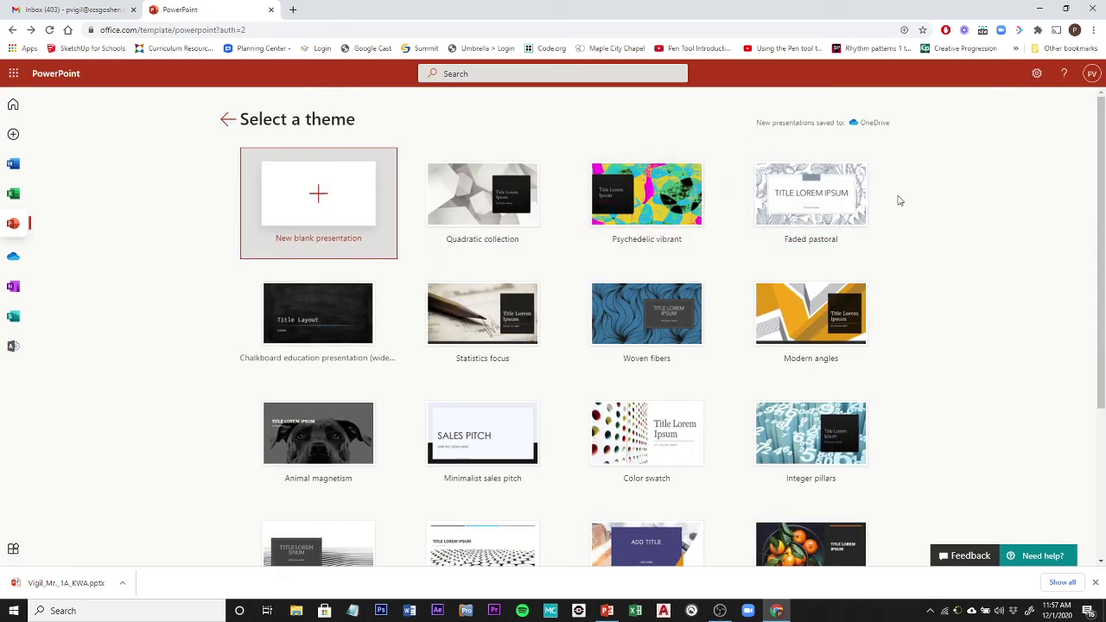
scroll(899, 200, down, 3)
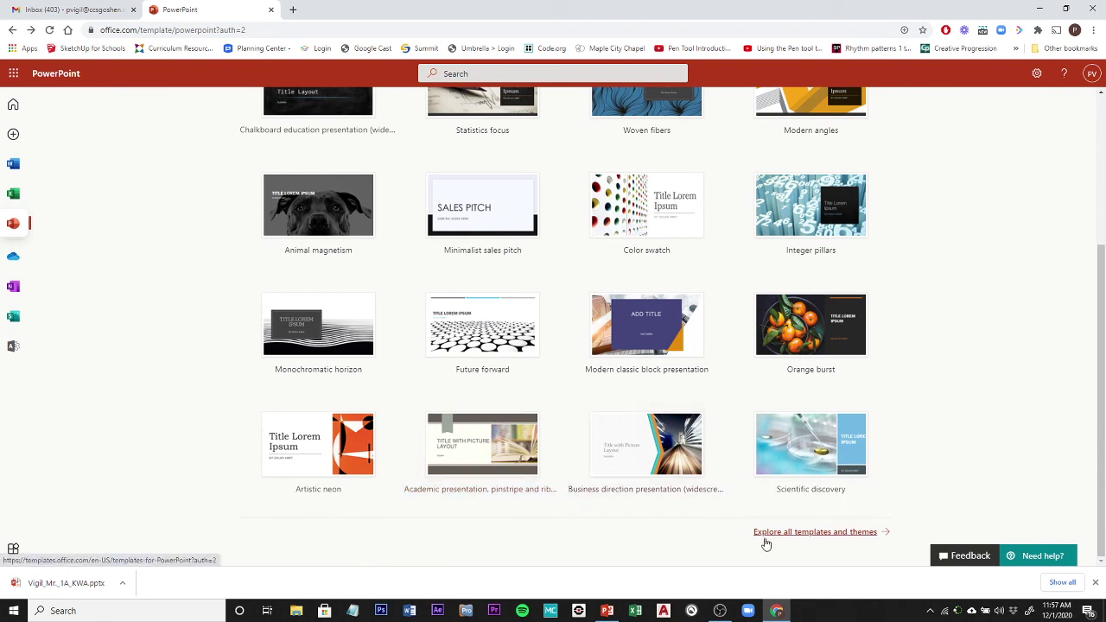
click(842, 535)
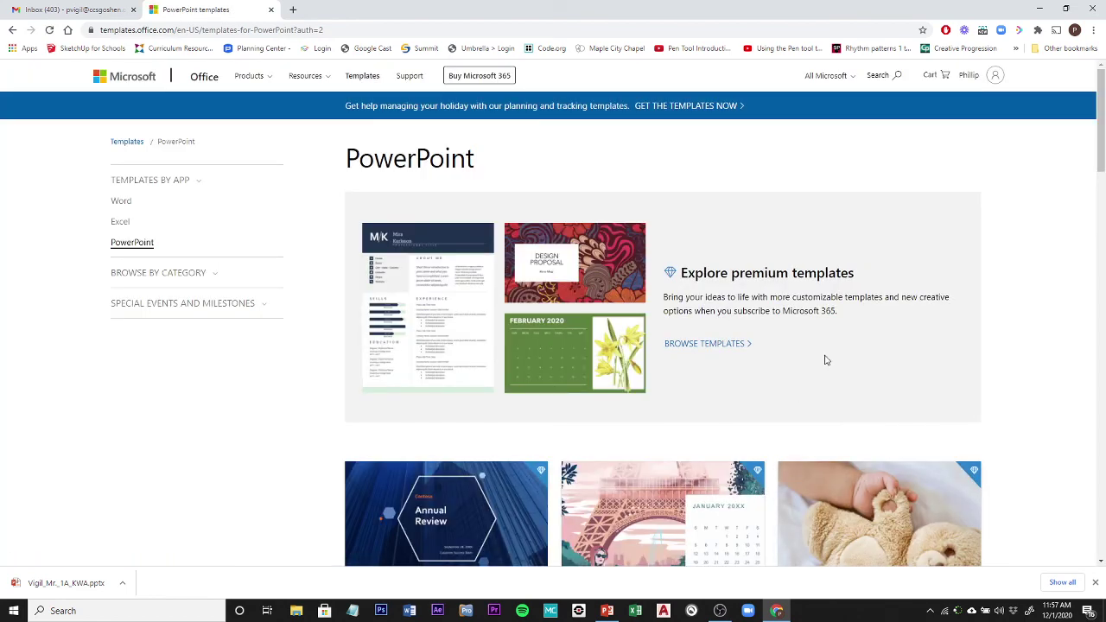
Search the Office templates site for 'Facet' and open the Facet PowerPoint theme page.
click(880, 76)
text(Fa)
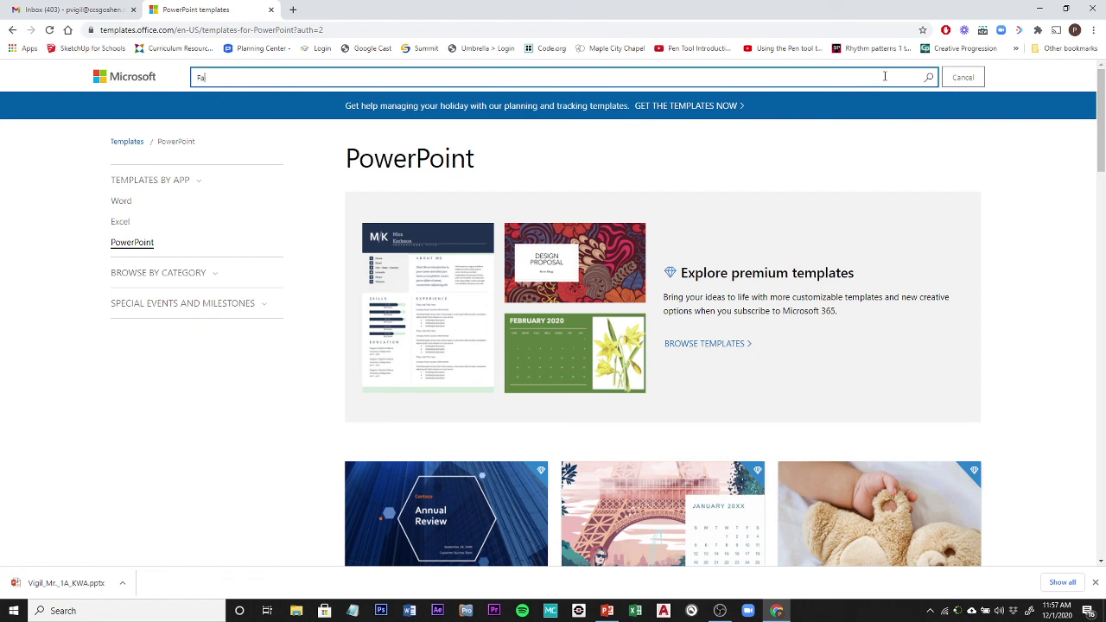
text(cet)
key(Return)
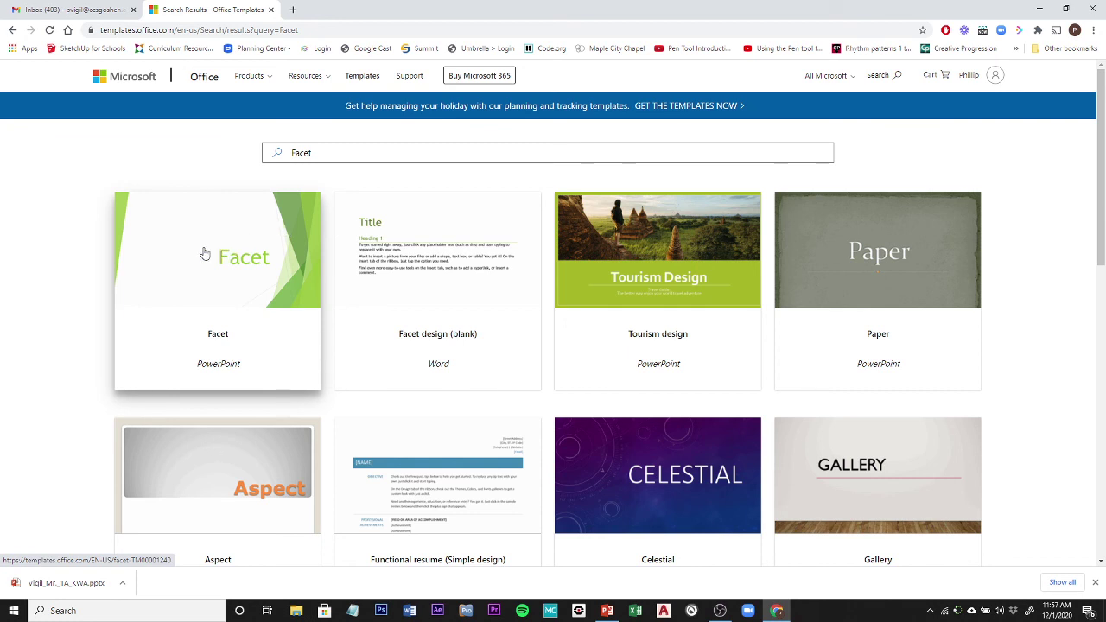
click(176, 252)
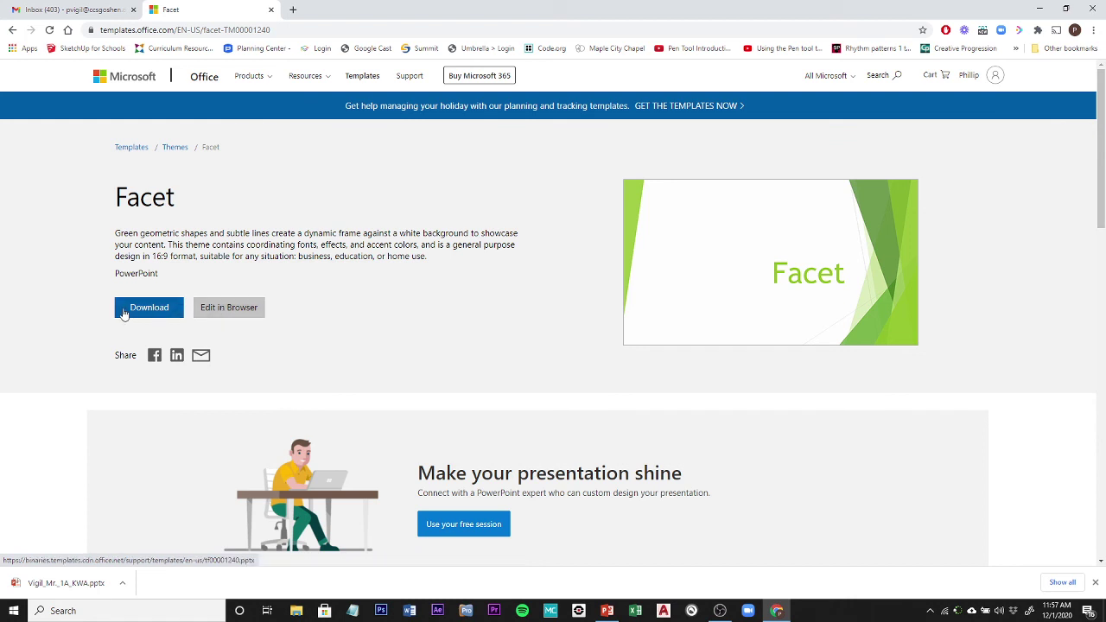
Open the Facet theme in the browser as Presentation 1 and close the Designer pane.
click(226, 308)
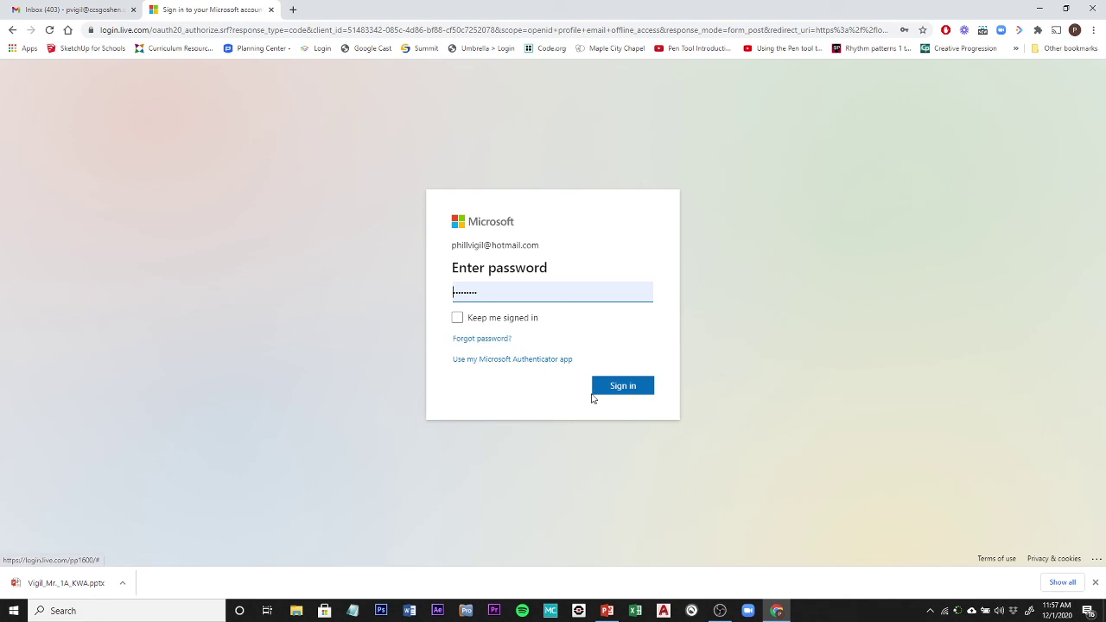
click(630, 394)
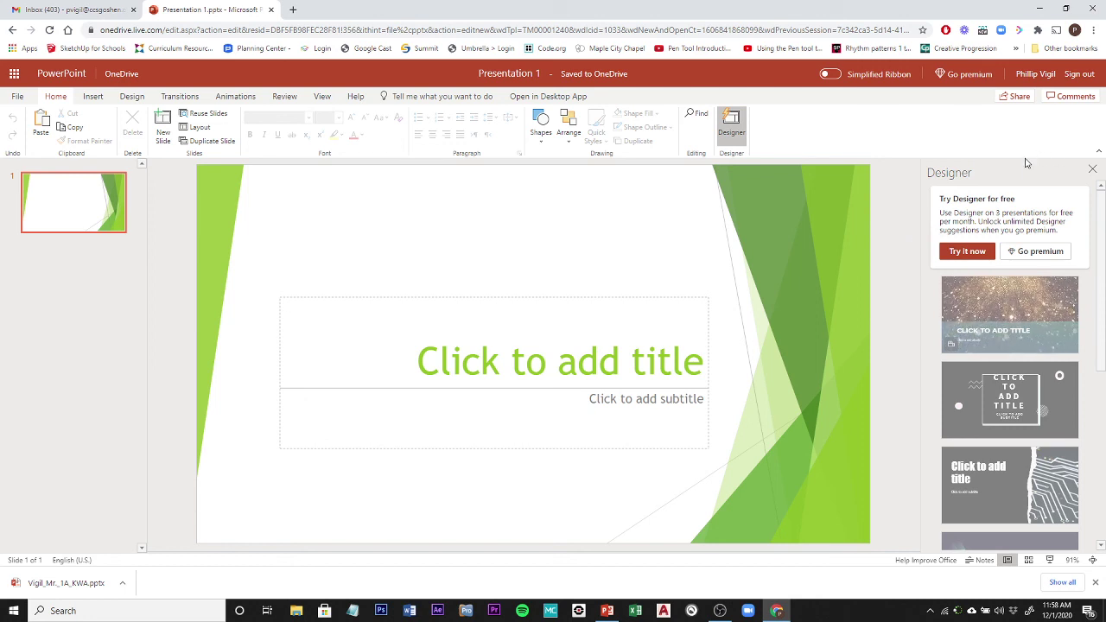
click(1093, 170)
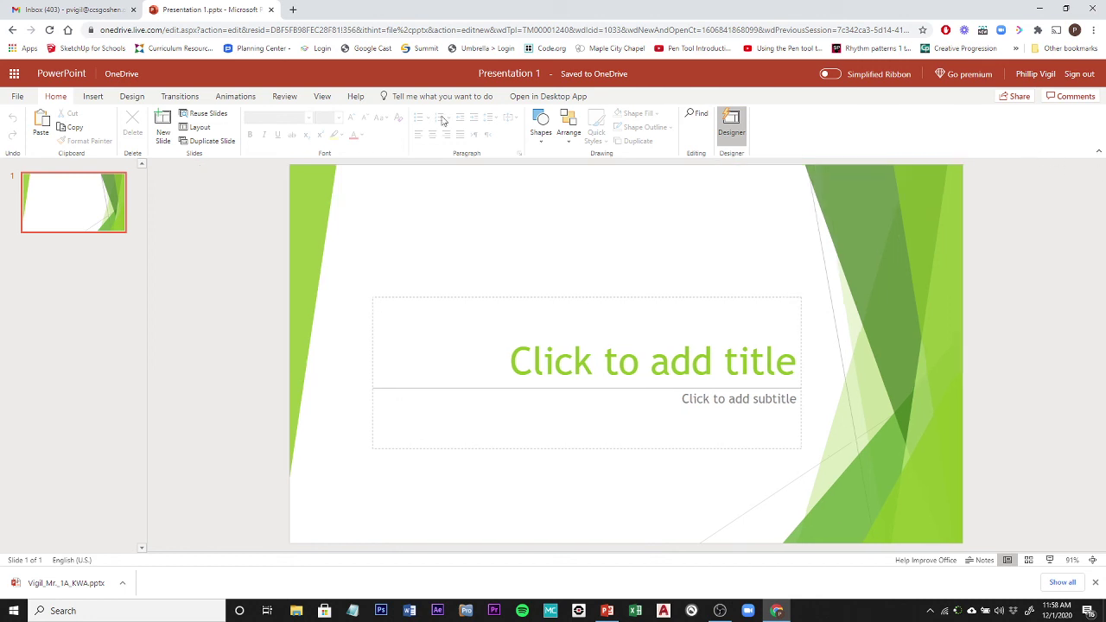